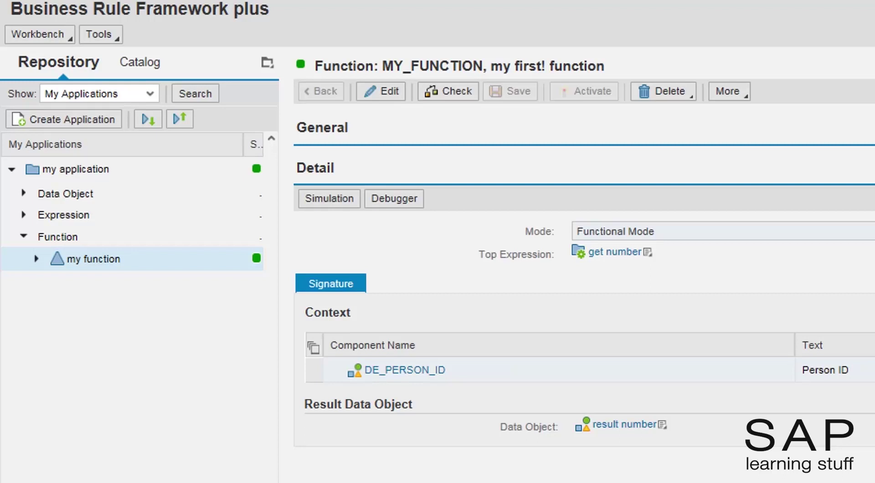
- In edit mode, start creating a new Formula expression as MY_FUNCTION's top expression
{"action": "left_click", "coordinate": [385, 94]}
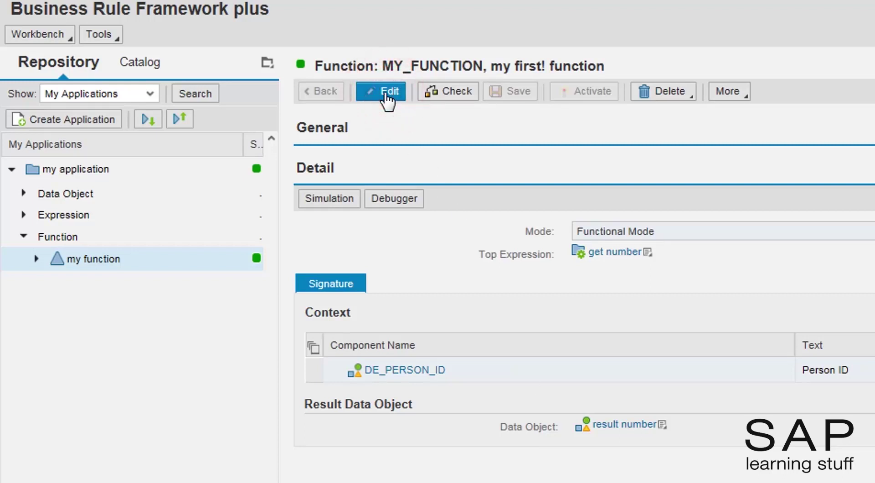
{"action": "left_click", "coordinate": [647, 251]}
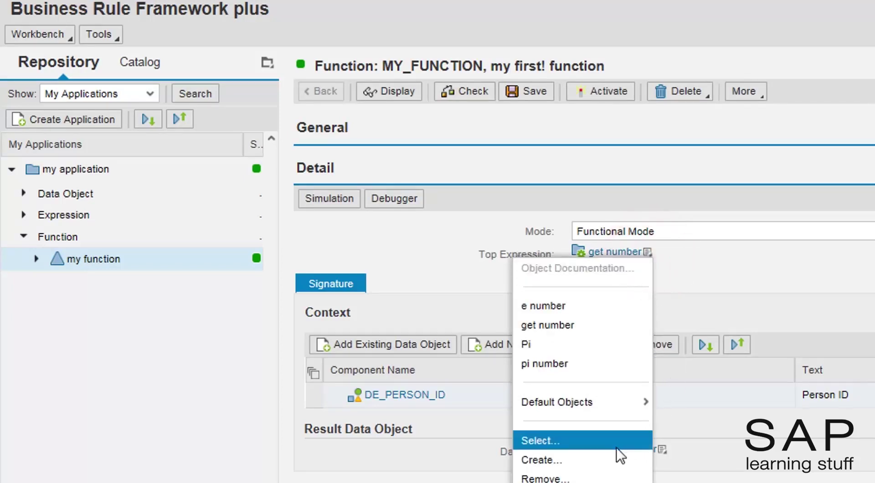
{"action": "left_click", "coordinate": [605, 459]}
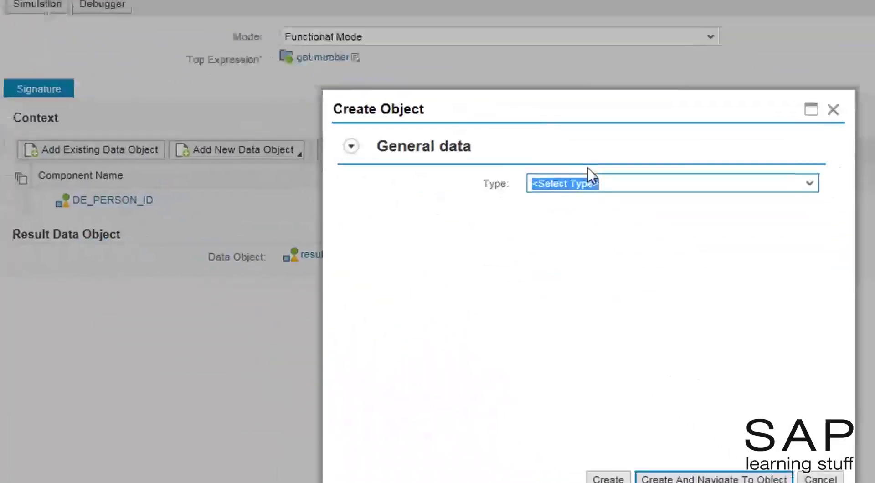
{"action": "left_click", "coordinate": [860, 360]}
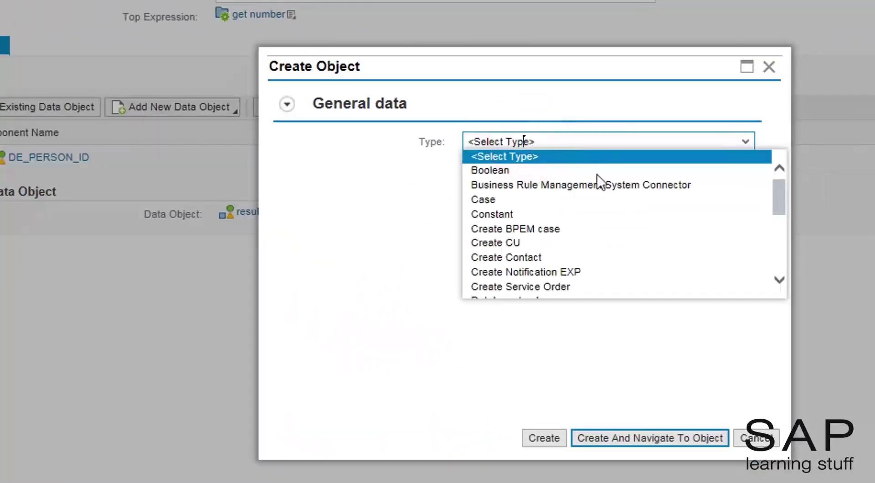
{"action": "left_click_drag", "start_coordinate": [778, 200], "coordinate": [773, 229]}
{"action": "left_click", "coordinate": [636, 242]}
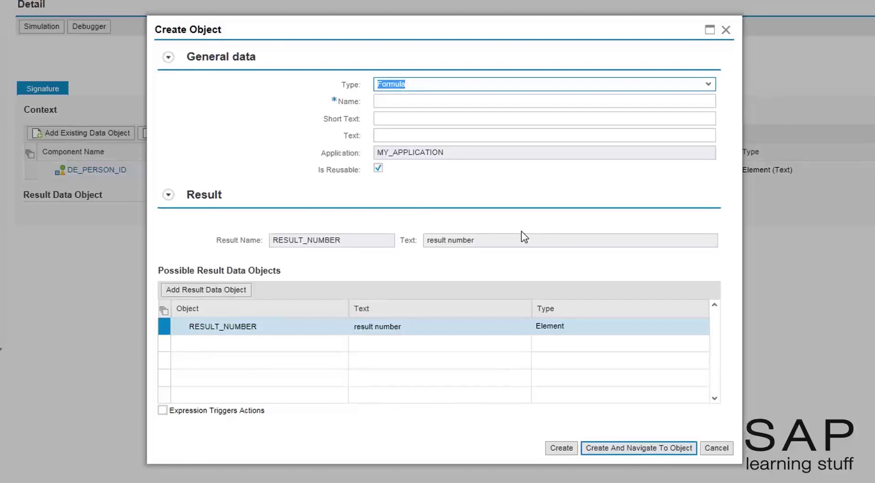
- Name it frm_calculation_example, with 'calc example' as description and text, and create it
{"action": "left_click", "coordinate": [434, 100]}
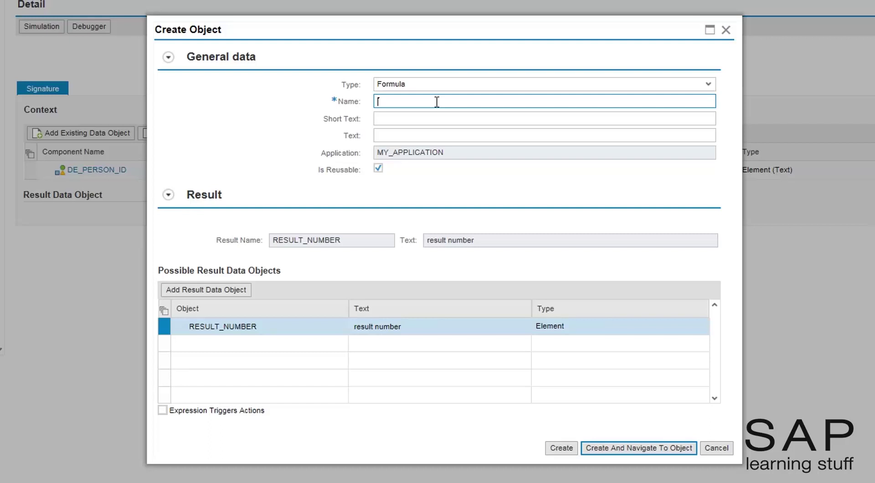
{"action": "type", "text": "frm_calculation_example"}
{"action": "left_click", "coordinate": [472, 113]}
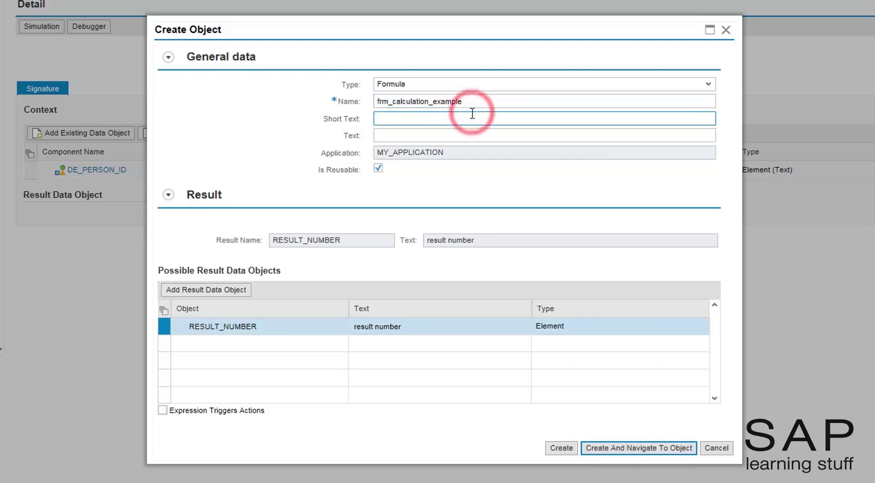
{"action": "type", "text": "calc example"}
{"action": "key", "text": "ctrl+a"}
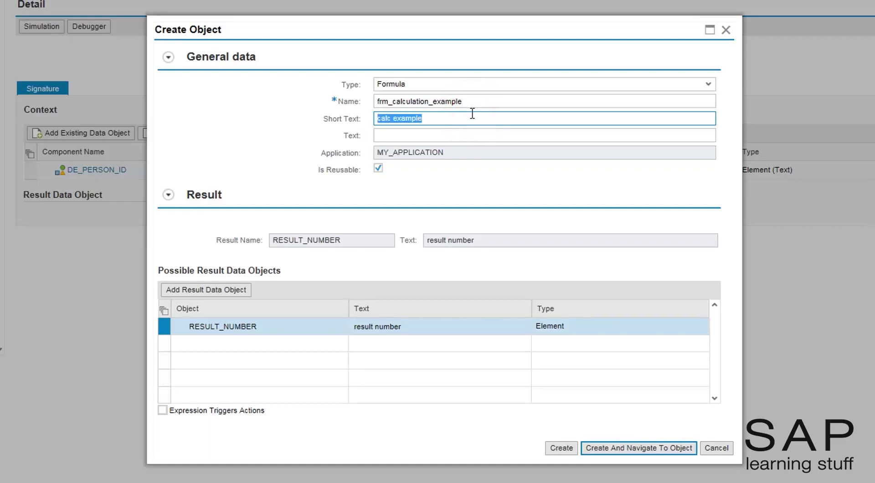
{"action": "key", "text": "ctrl+c"}
{"action": "left_click", "coordinate": [459, 135]}
{"action": "key", "text": "ctrl+v"}
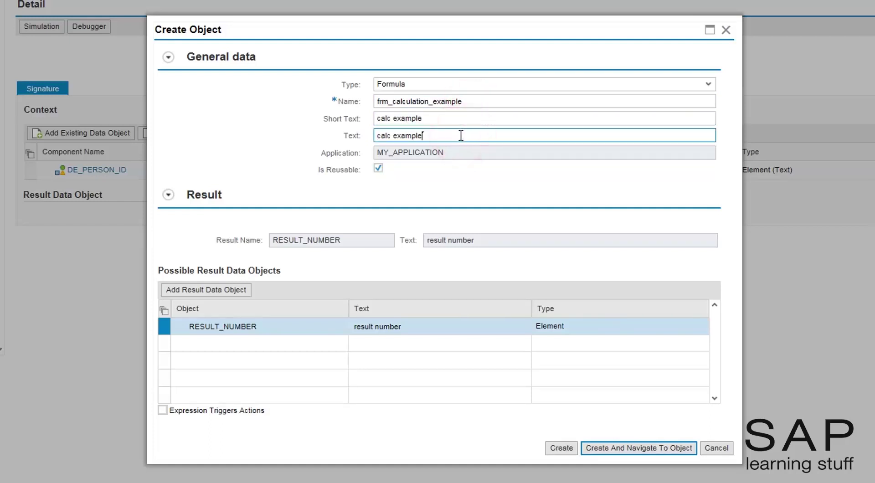
{"action": "left_click", "coordinate": [616, 449]}
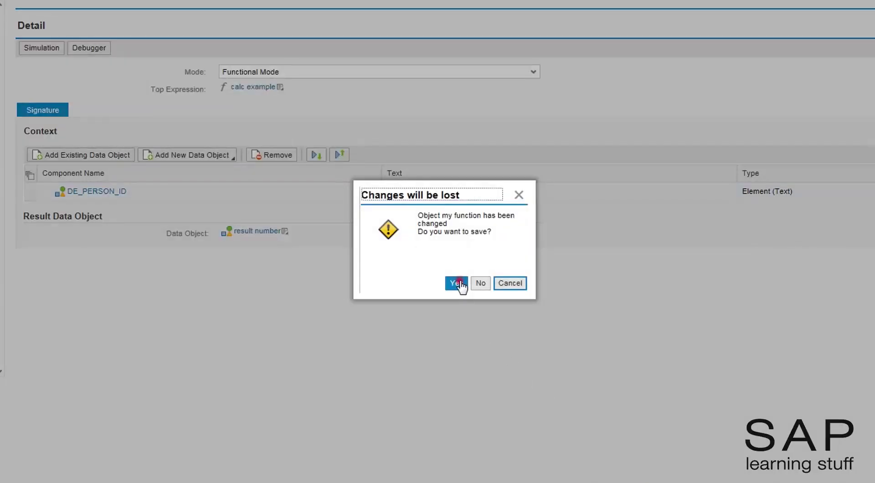
- Confirm saving the function's changes so the new formula's editor opens
{"action": "left_click", "coordinate": [457, 284]}
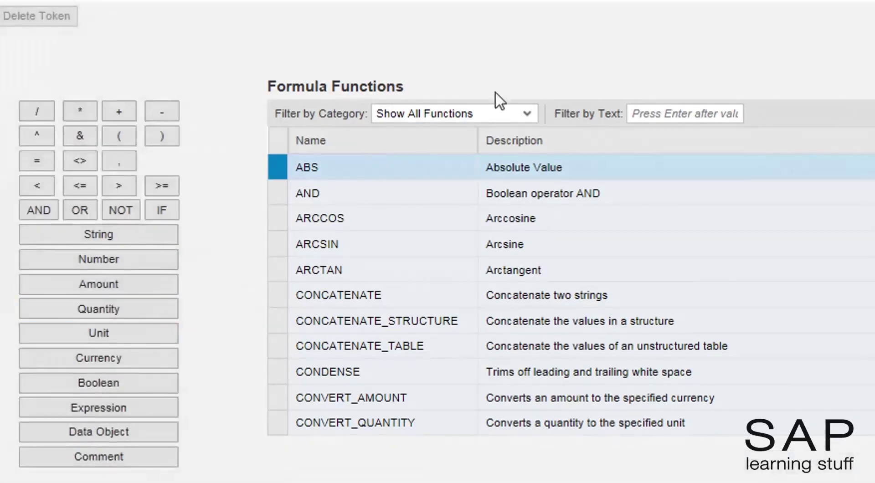
- Keep Show All Functions selected and insert ABS, giving result number = ABS ( )
{"action": "left_click", "coordinate": [495, 110]}
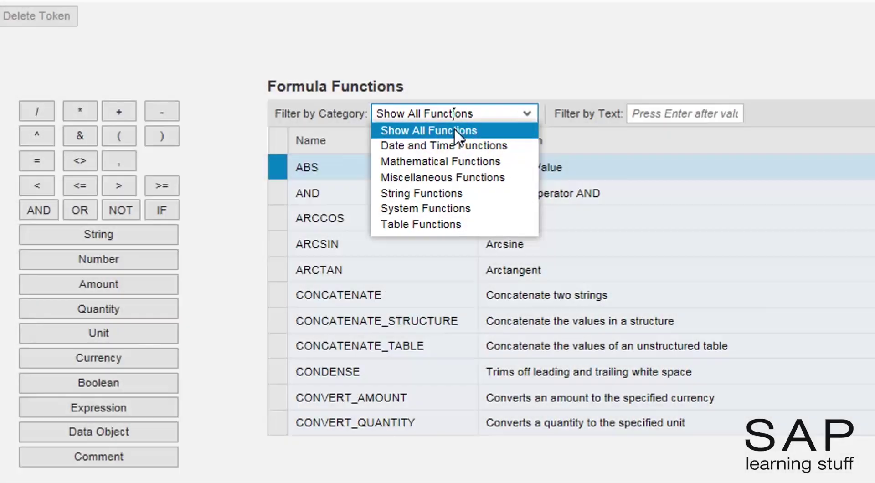
{"action": "left_click", "coordinate": [454, 131]}
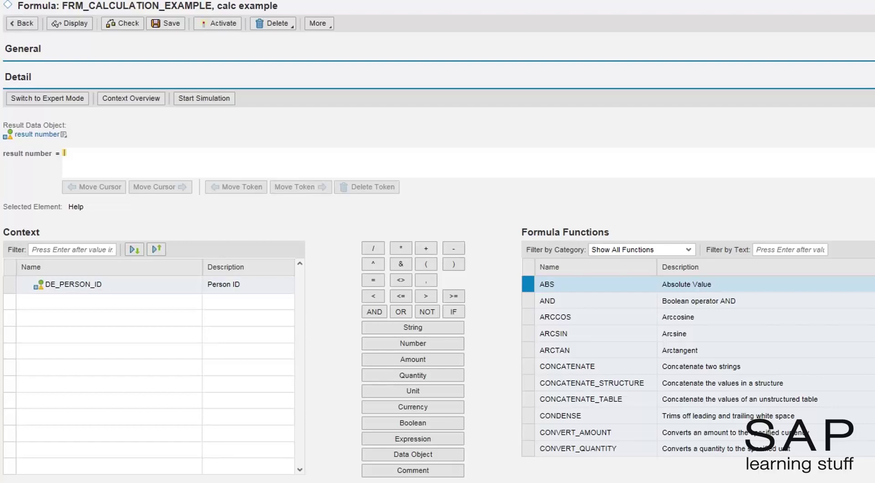
{"action": "left_click", "coordinate": [552, 284]}
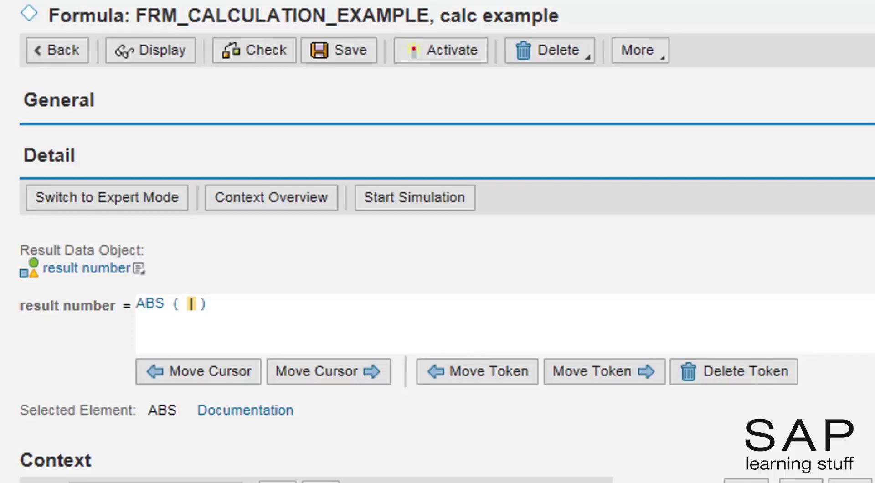
- Insert the existing get number (Case) expression as the ABS argument
{"action": "right_click", "coordinate": [359, 307]}
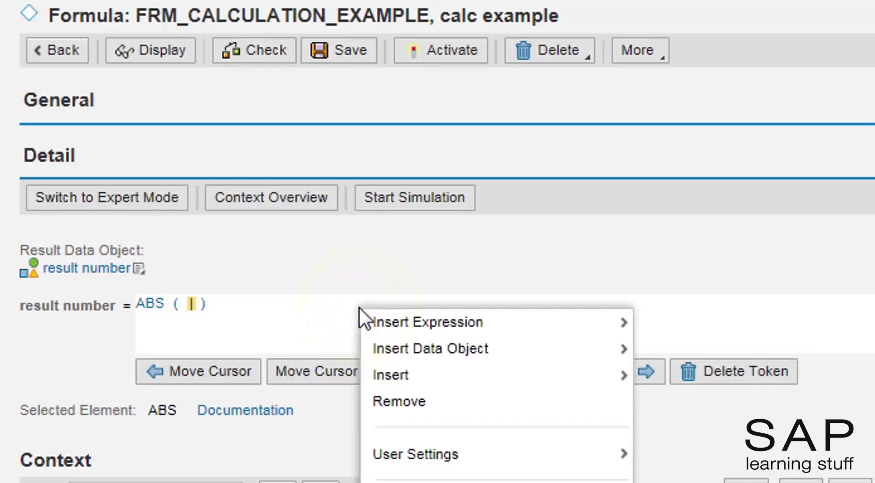
{"action": "mouse_move", "coordinate": [406, 317]}
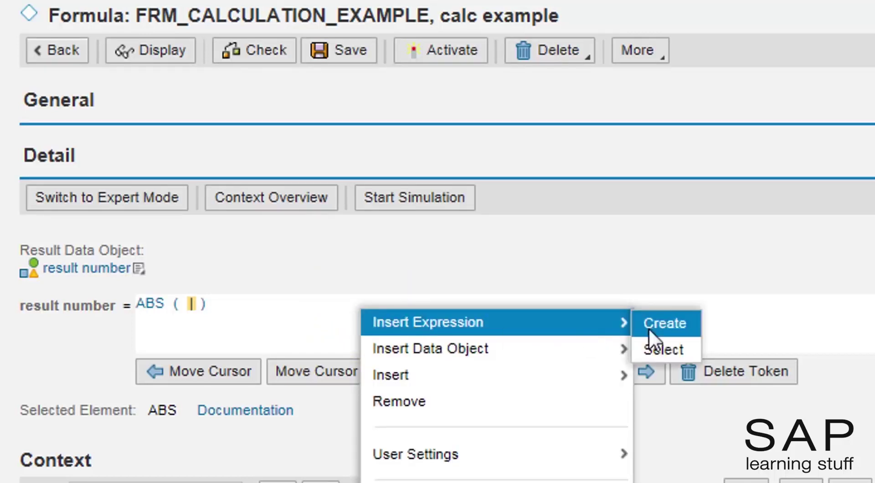
{"action": "left_click", "coordinate": [660, 346]}
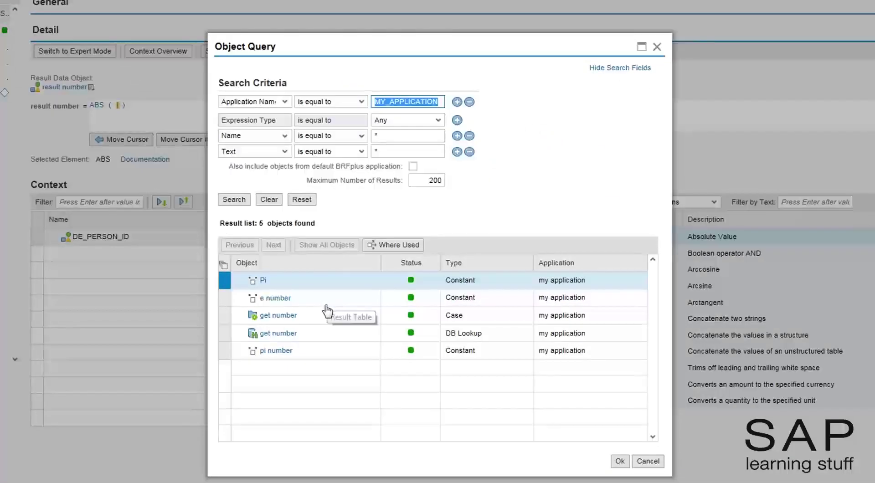
{"action": "left_click", "coordinate": [282, 316]}
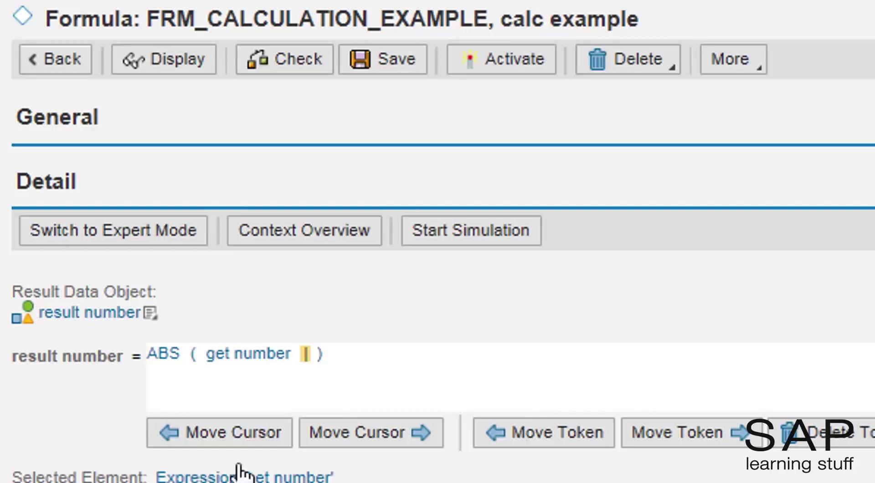
- Insert the number 2 and a minus before get number, making ABS ( 2 - get number )
{"action": "left_click", "coordinate": [219, 432]}
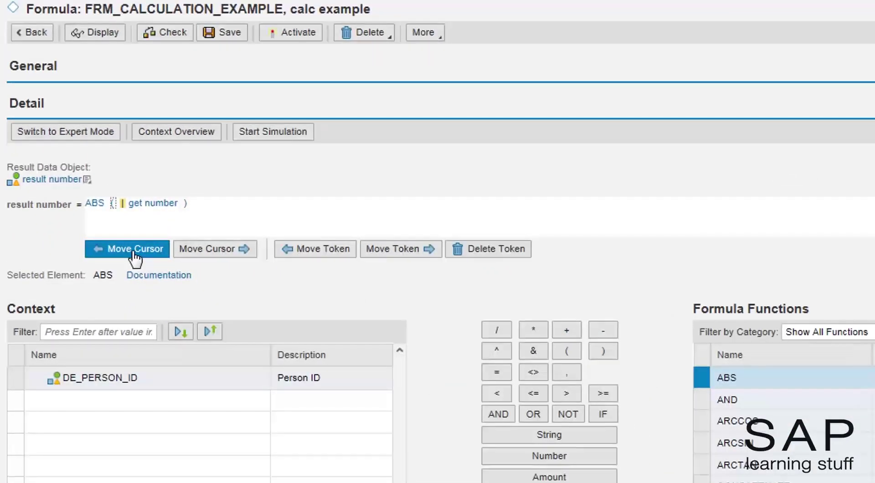
{"action": "left_click", "coordinate": [520, 457]}
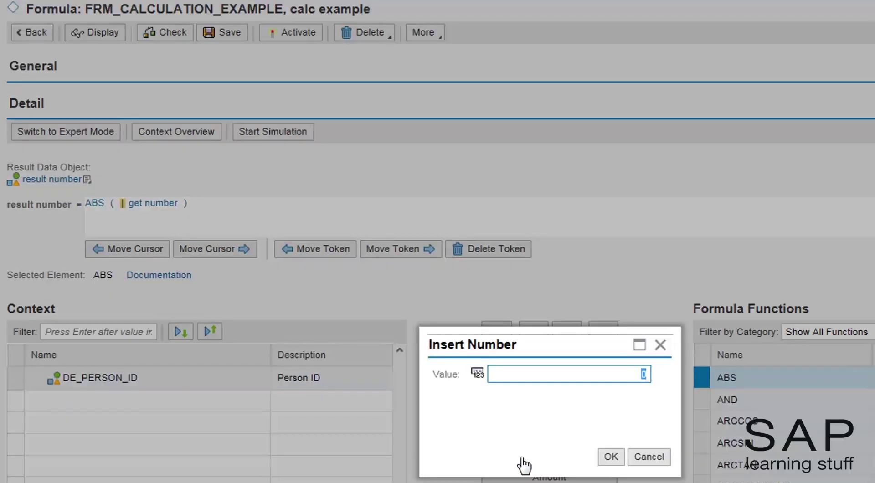
{"action": "type", "text": "2"}
{"action": "left_click", "coordinate": [609, 457]}
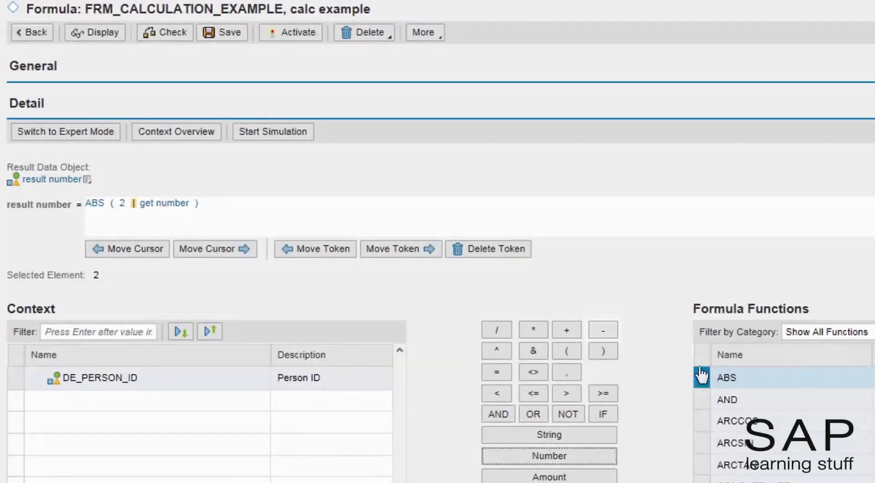
{"action": "left_click", "coordinate": [603, 330]}
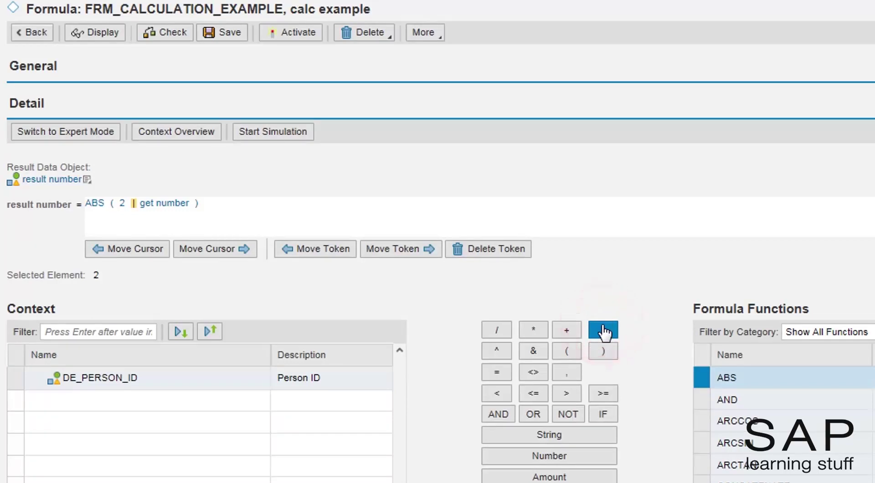
{"action": "left_click", "coordinate": [605, 331]}
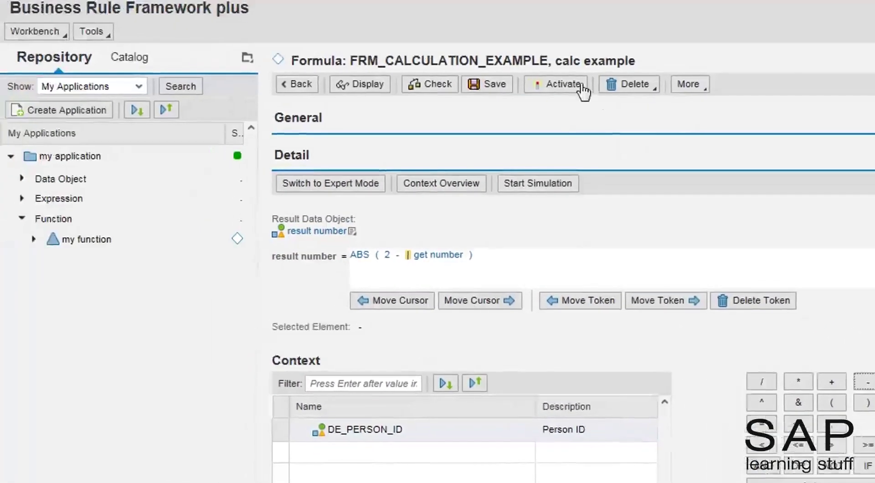
- Activate the FRM_CALCULATION_EXAMPLE formula
{"action": "left_click", "coordinate": [312, 34]}
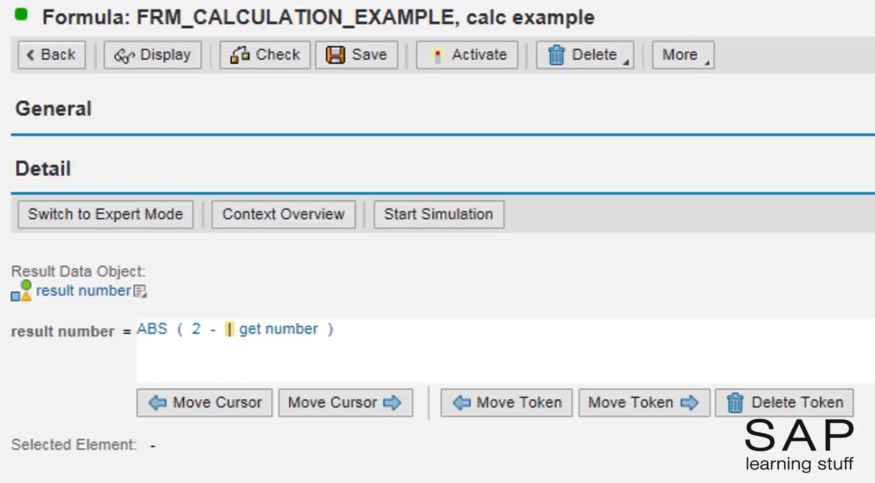
- Try reordering the 2 and get number tokens, then switch to display mode discarding the changes
{"action": "left_click", "coordinate": [196, 336]}
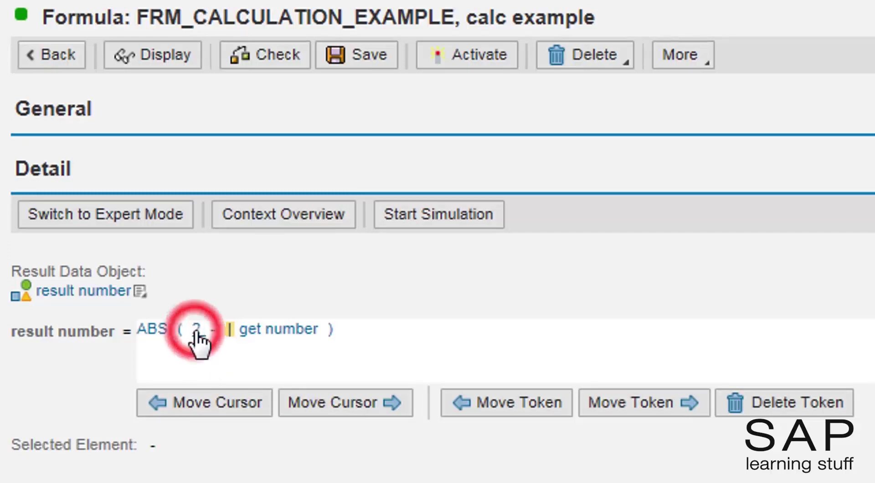
{"action": "left_click", "coordinate": [638, 410]}
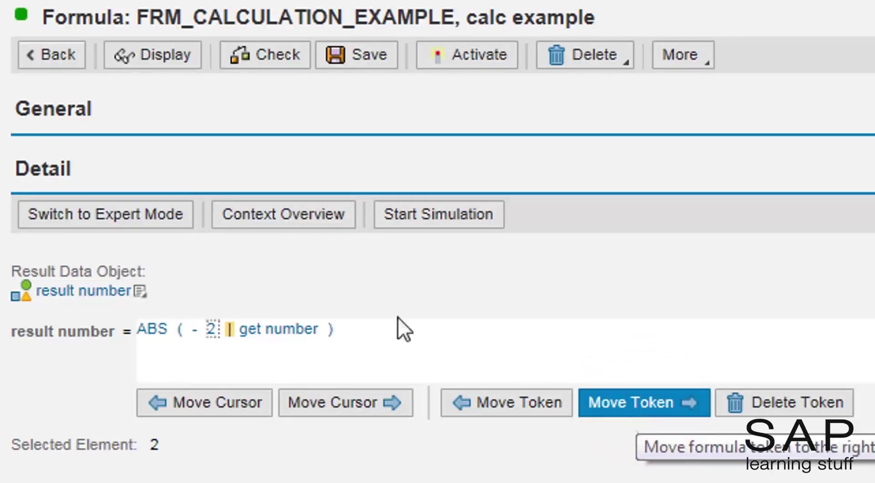
{"action": "left_click", "coordinate": [269, 336]}
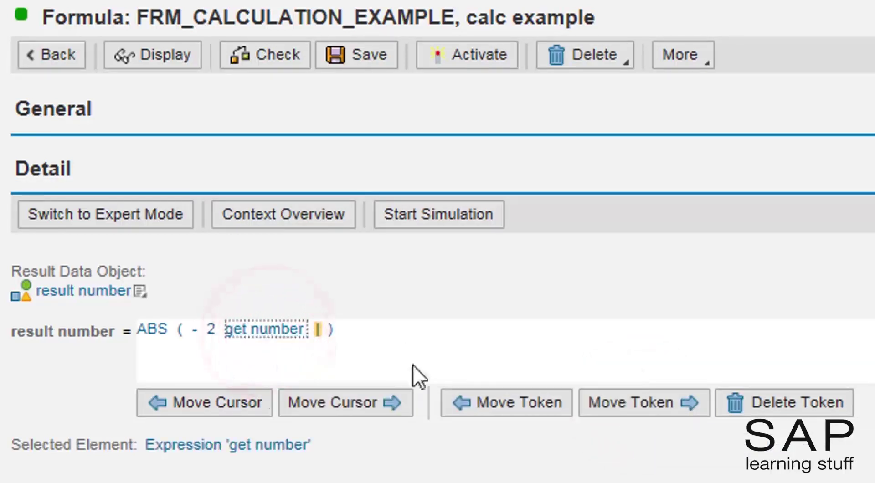
{"action": "left_click", "coordinate": [484, 410]}
{"action": "left_click", "coordinate": [484, 410]}
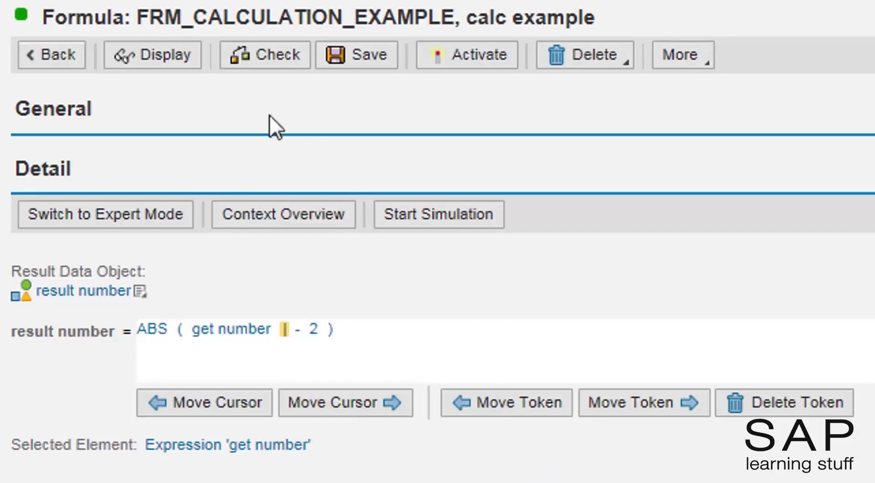
{"action": "left_click", "coordinate": [154, 61]}
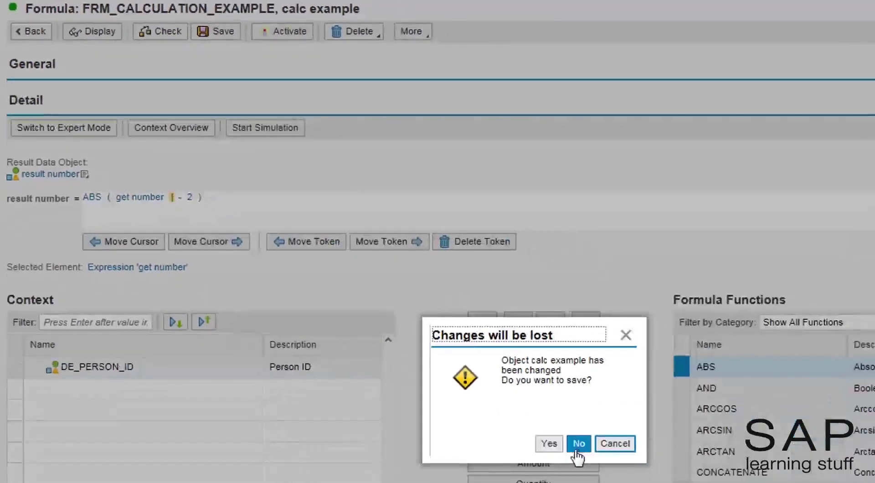
{"action": "left_click", "coordinate": [576, 449]}
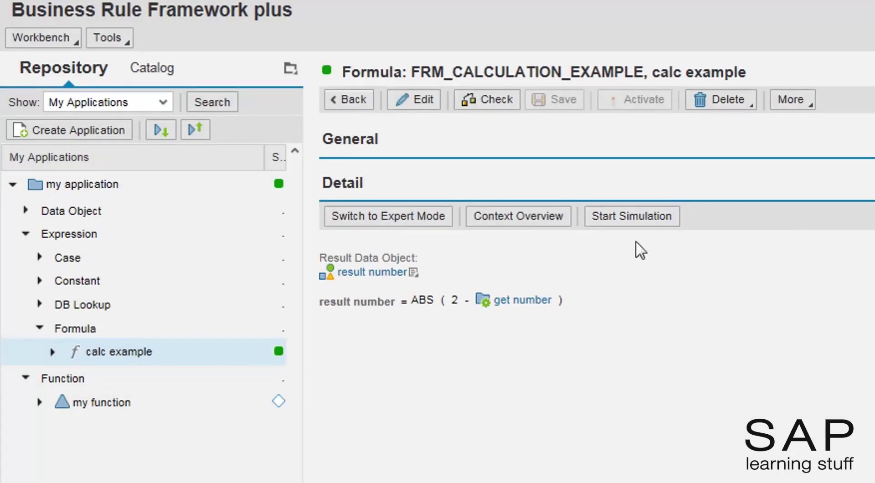
- Simulate the formula with a person ID entered, getting result number 1.14159
{"action": "left_click", "coordinate": [634, 218]}
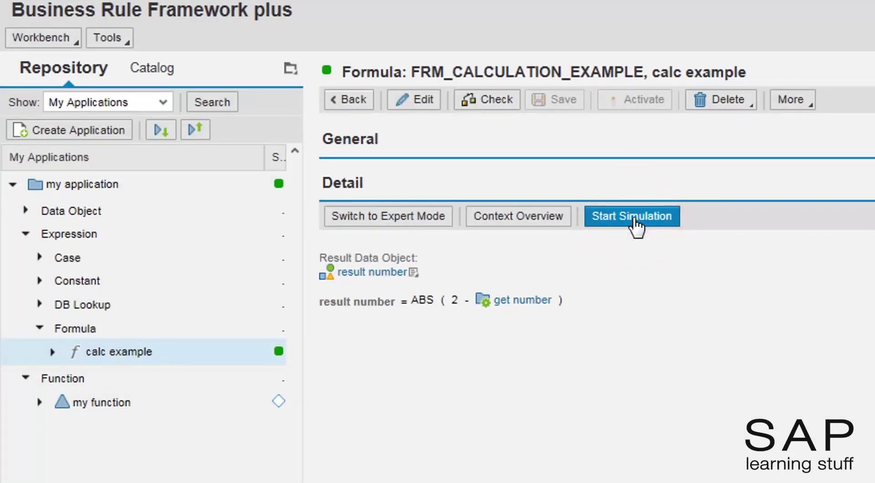
{"action": "left_click", "coordinate": [208, 49]}
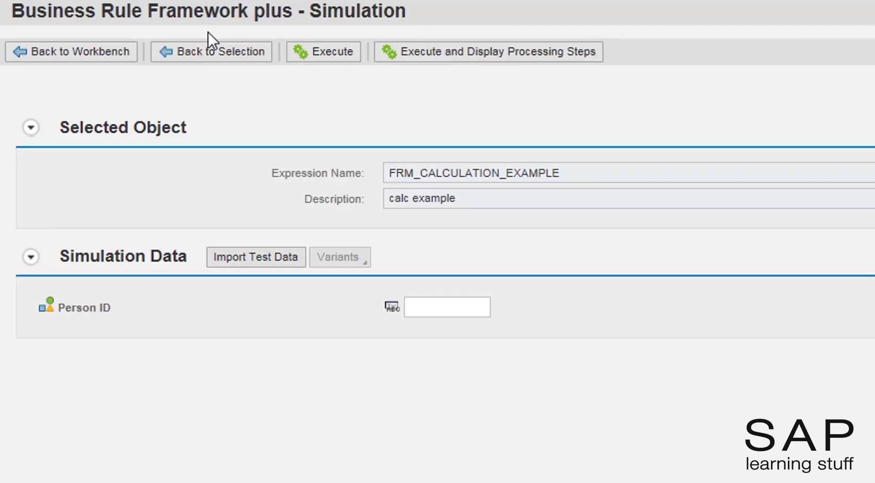
{"action": "left_click", "coordinate": [432, 304]}
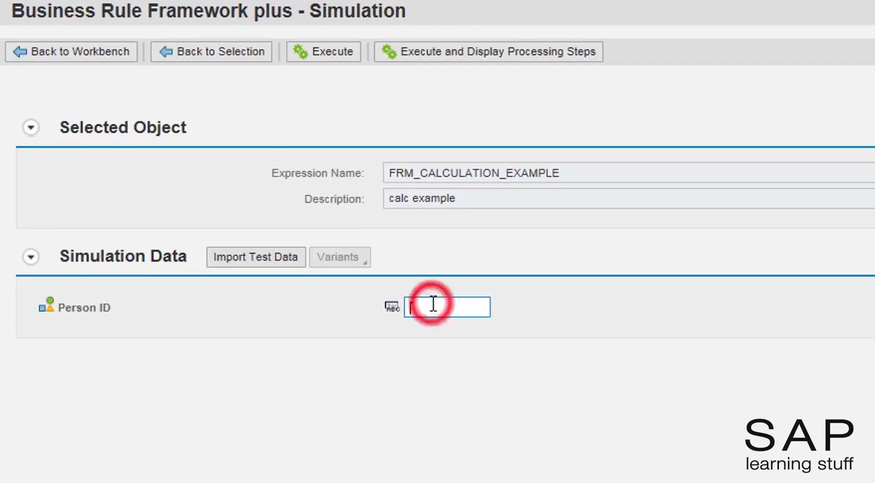
{"action": "type", "text": "0012340909"}
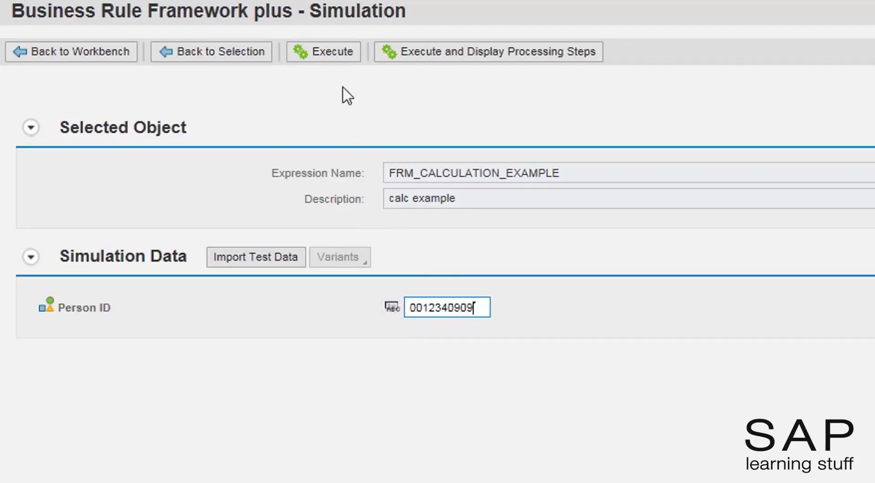
{"action": "left_click", "coordinate": [325, 54]}
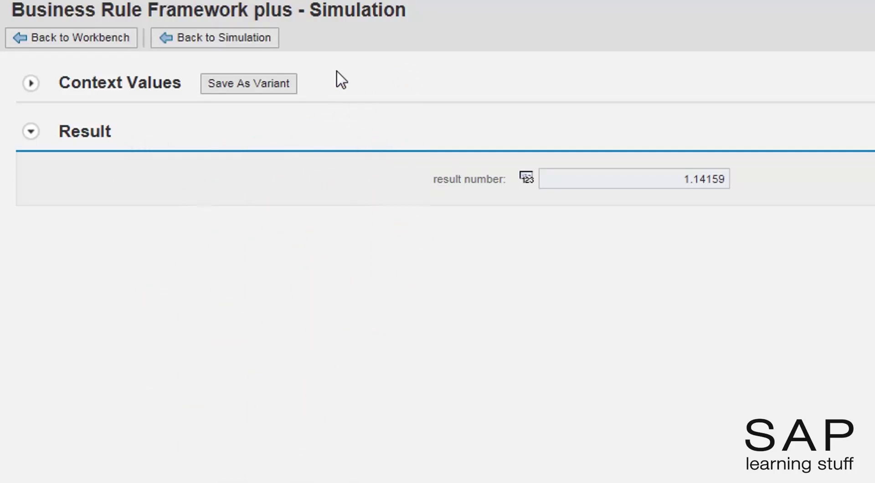
- Return to the workbench and activate MY_FUNCTION
{"action": "left_click", "coordinate": [105, 42]}
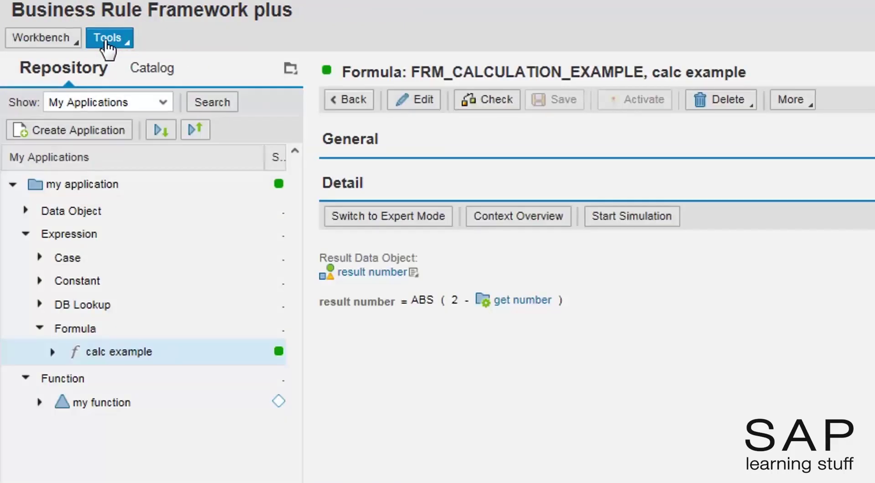
{"action": "left_click", "coordinate": [101, 402]}
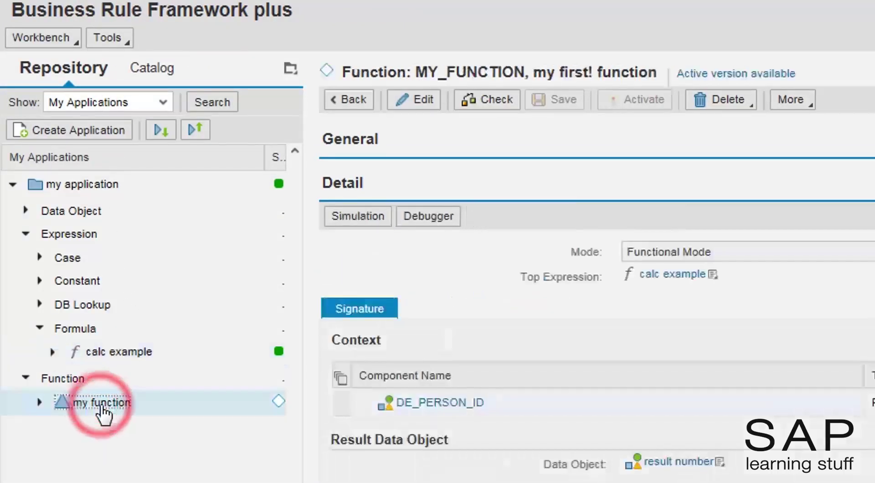
{"action": "left_click", "coordinate": [408, 104]}
{"action": "left_click", "coordinate": [636, 102]}
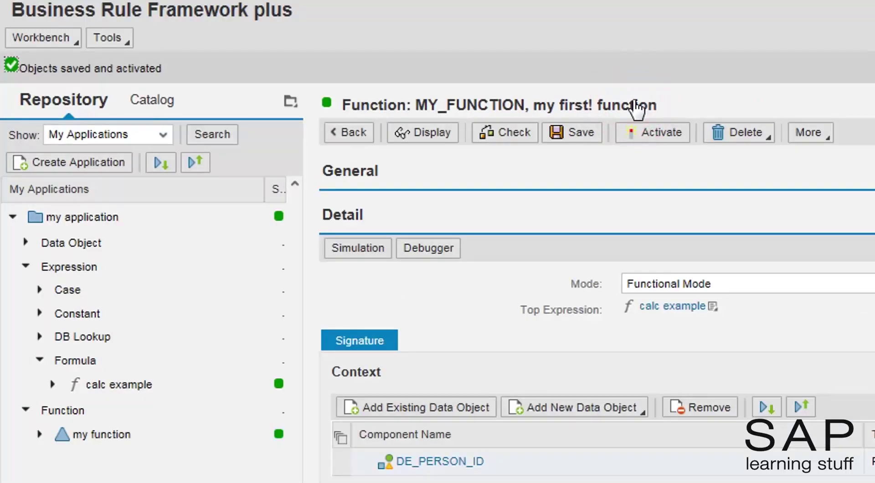
- Simulate MY_FUNCTION with a person ID entered, returning result number 1.14159
{"action": "left_click", "coordinate": [373, 253]}
{"action": "left_click", "coordinate": [200, 51]}
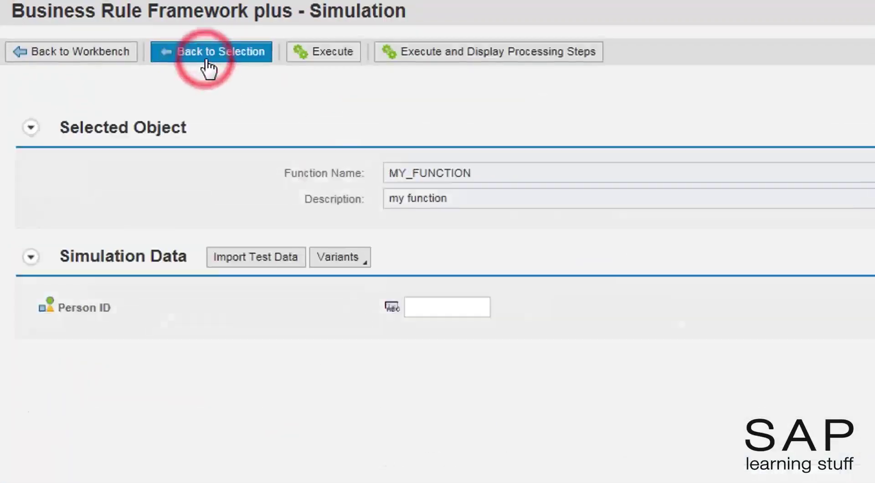
{"action": "left_click", "coordinate": [428, 308]}
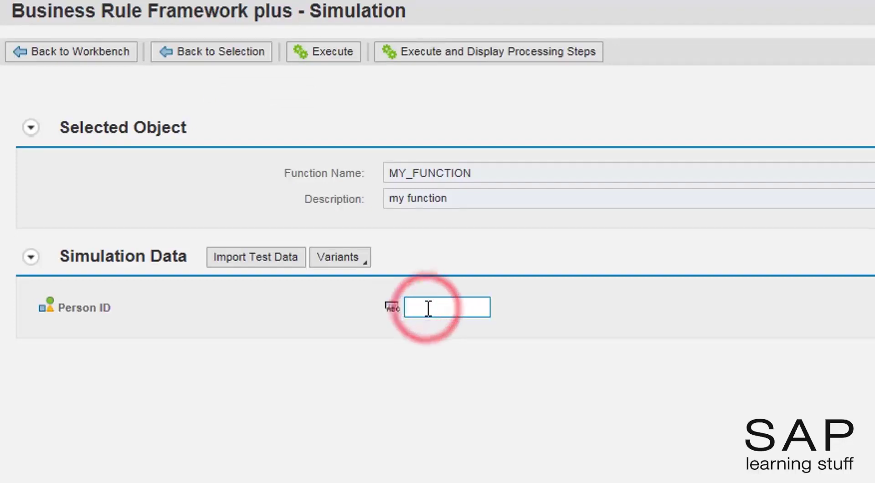
{"action": "type", "text": "0012340909"}
{"action": "left_click", "coordinate": [328, 56]}
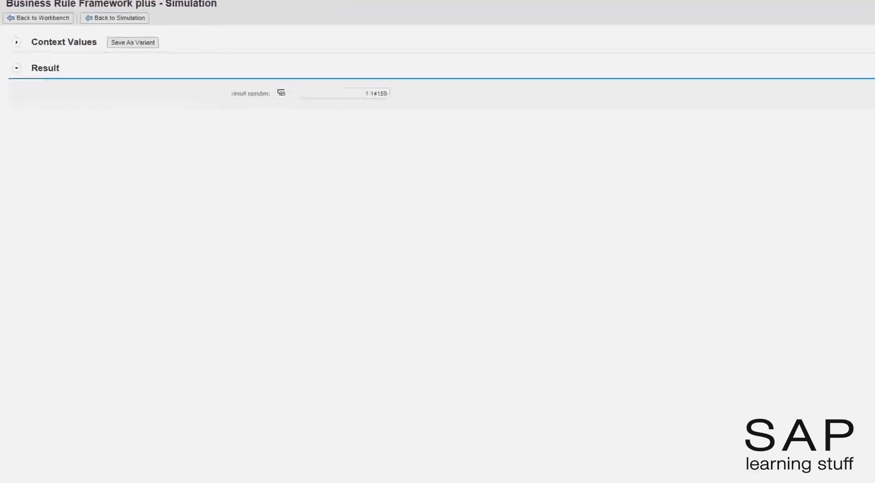